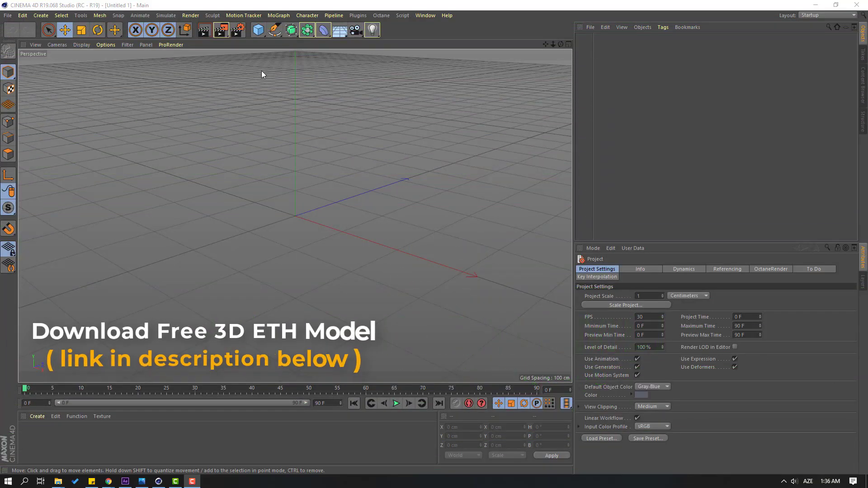
Step: Add a Platonic primitive and switch its Type from Icosa to Octa
{"action": "left_click", "coordinate": [259, 31]}
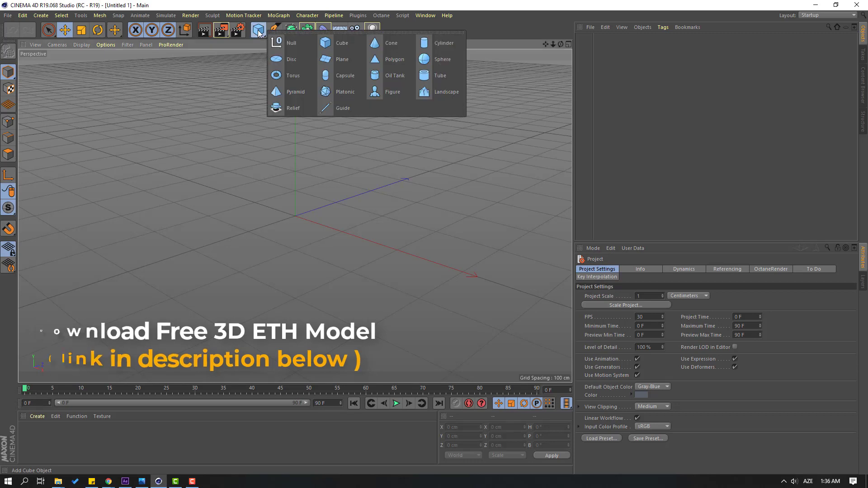
{"action": "left_click", "coordinate": [338, 94]}
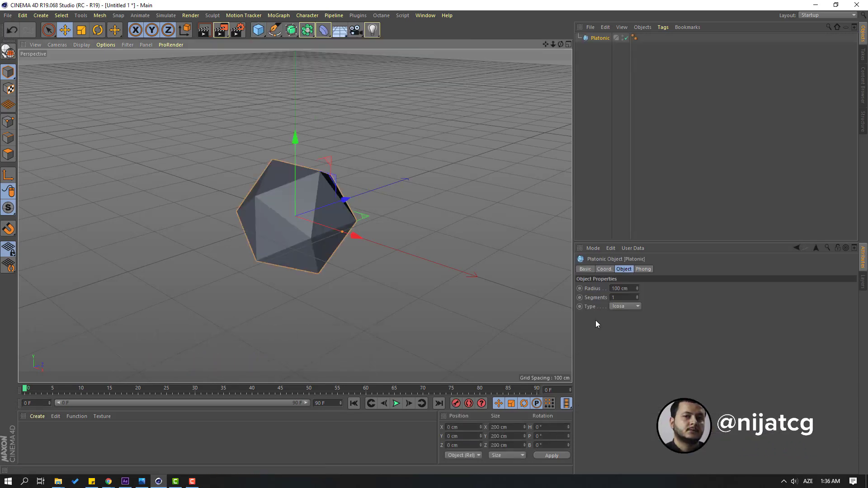
{"action": "left_click", "coordinate": [625, 306]}
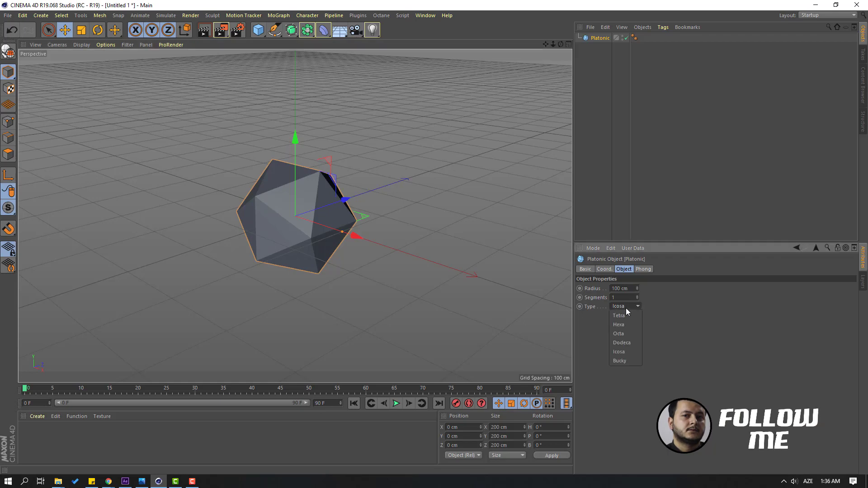
{"action": "left_click", "coordinate": [627, 335]}
{"action": "left_click_drag", "start_coordinate": [210, 242], "coordinate": [206, 161], "text": "alt"}
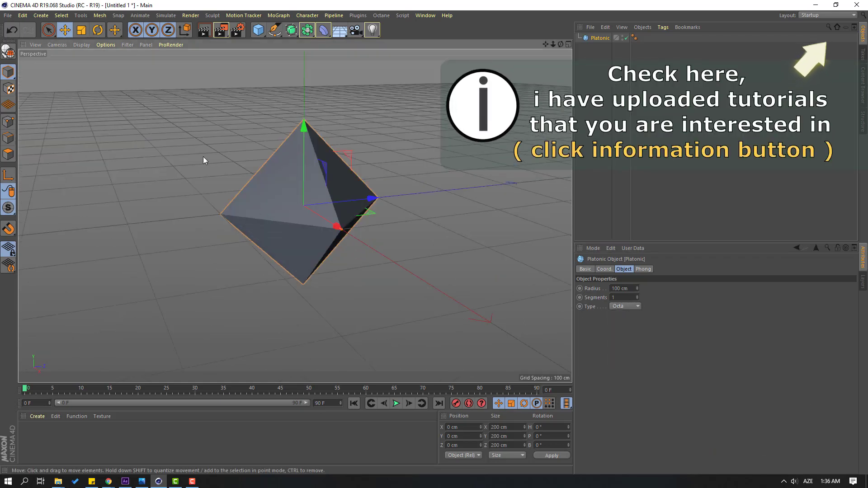
Step: Make the octahedron editable and choose the Rectangle Selection tool
{"action": "left_click", "coordinate": [6, 50]}
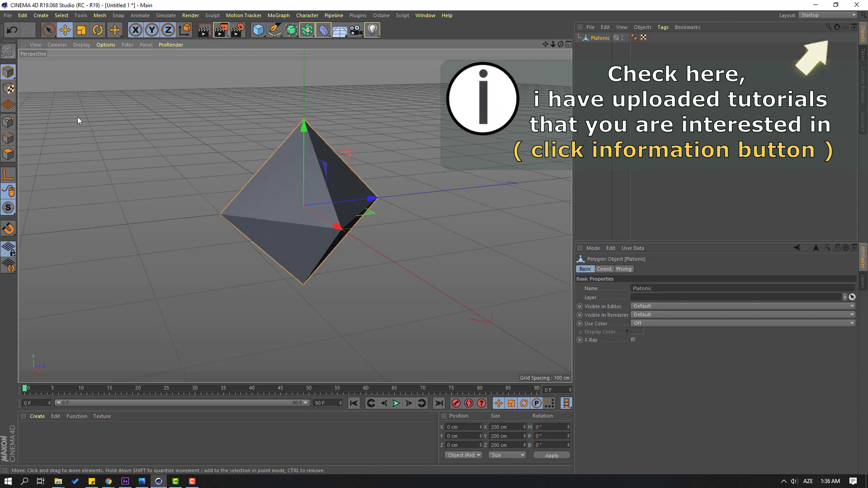
{"action": "left_click", "coordinate": [51, 33]}
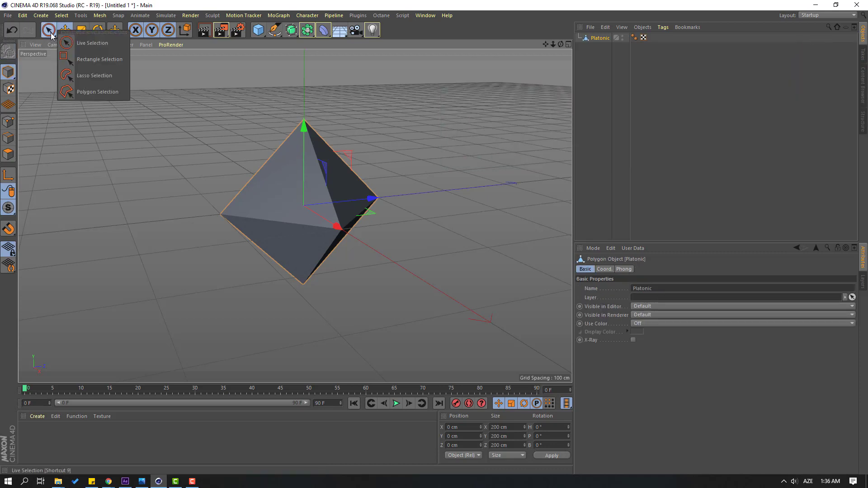
{"action": "left_click", "coordinate": [90, 59]}
{"action": "left_click_drag", "start_coordinate": [348, 232], "coordinate": [232, 227], "text": "alt"}
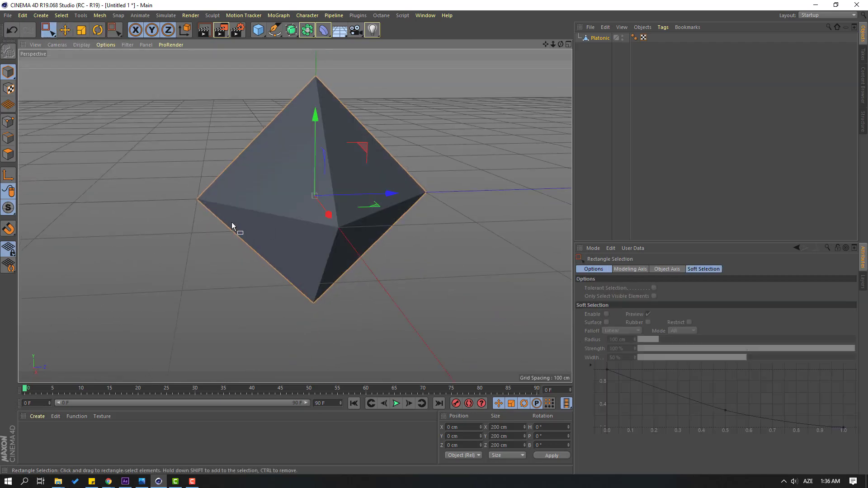
Step: In Points mode, select the octahedron's left and right corner points
{"action": "left_click", "coordinate": [8, 121]}
{"action": "left_click_drag", "start_coordinate": [132, 189], "coordinate": [353, 205], "text": "alt"}
{"action": "left_click_drag", "start_coordinate": [342, 174], "coordinate": [320, 194]}
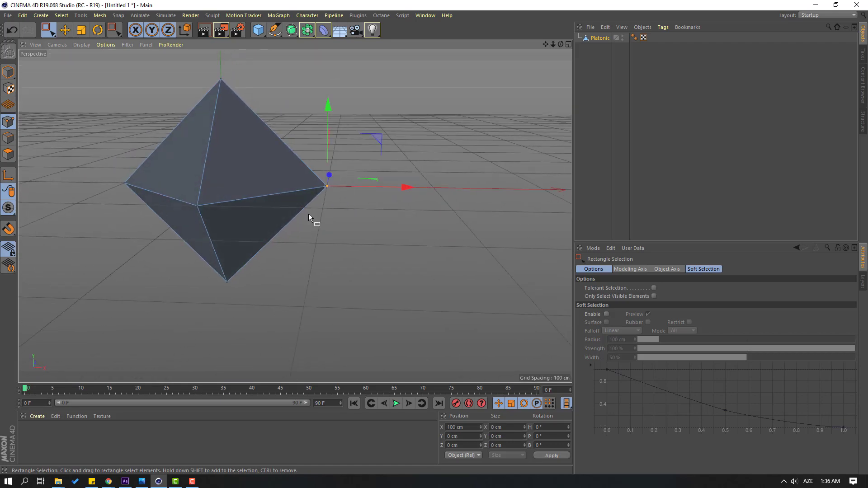
{"action": "left_click_drag", "start_coordinate": [101, 162], "coordinate": [152, 209], "text": "shift"}
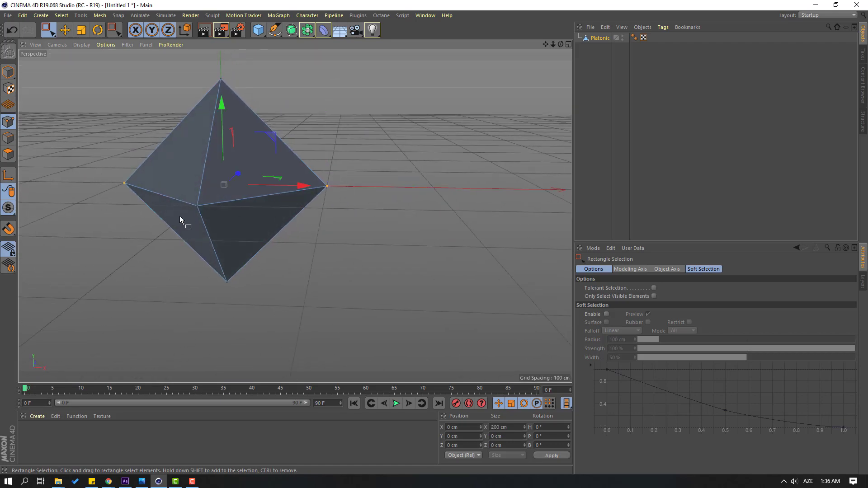
Step: Raise the side corners about 20.6 cm and scale them inward to roughly 103 cm wide
{"action": "left_click_drag", "start_coordinate": [224, 136], "coordinate": [223, 118]}
{"action": "key", "text": "t"}
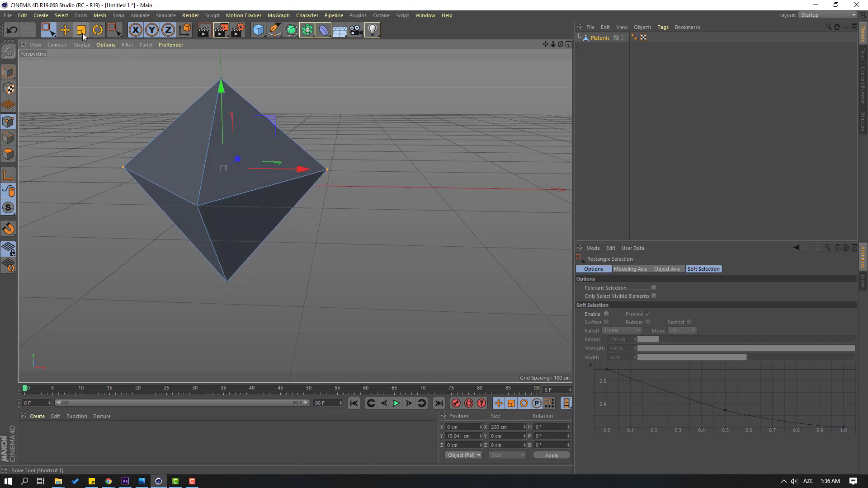
{"action": "left_click_drag", "start_coordinate": [304, 169], "coordinate": [190, 201]}
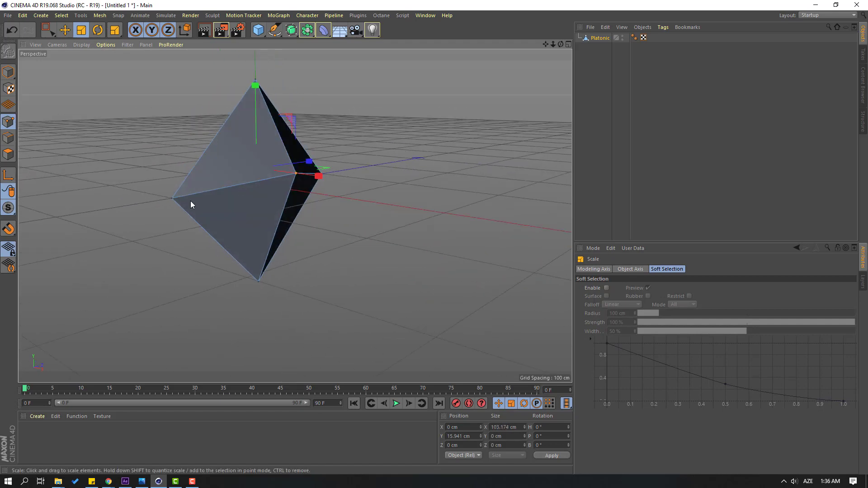
{"action": "left_click", "coordinate": [64, 30]}
{"action": "left_click_drag", "start_coordinate": [254, 107], "coordinate": [255, 102]}
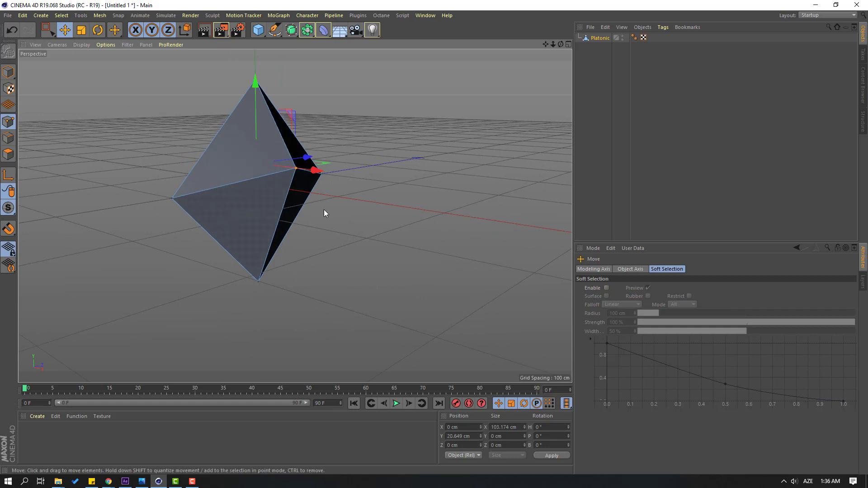
{"action": "left_click_drag", "start_coordinate": [324, 210], "coordinate": [308, 203], "text": "alt"}
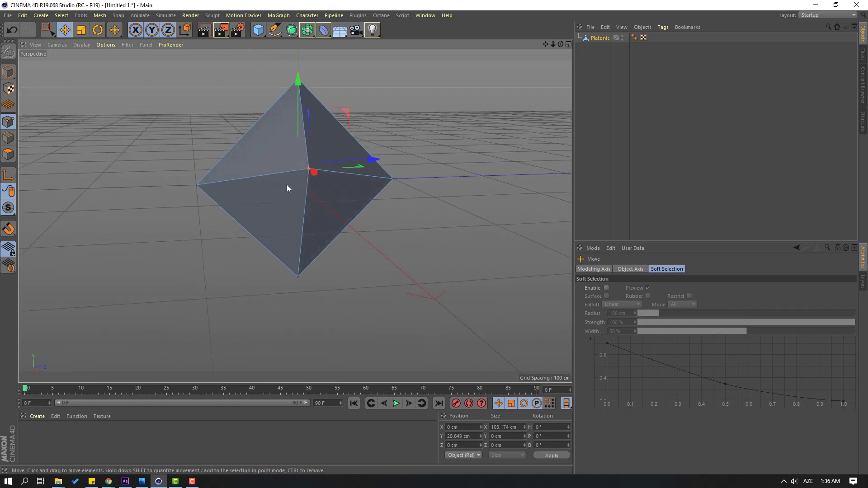
Step: Select the front and back corner points and scale them inward to about 148 cm depth
{"action": "left_click", "coordinate": [50, 31]}
{"action": "left_click_drag", "start_coordinate": [174, 167], "coordinate": [211, 212]}
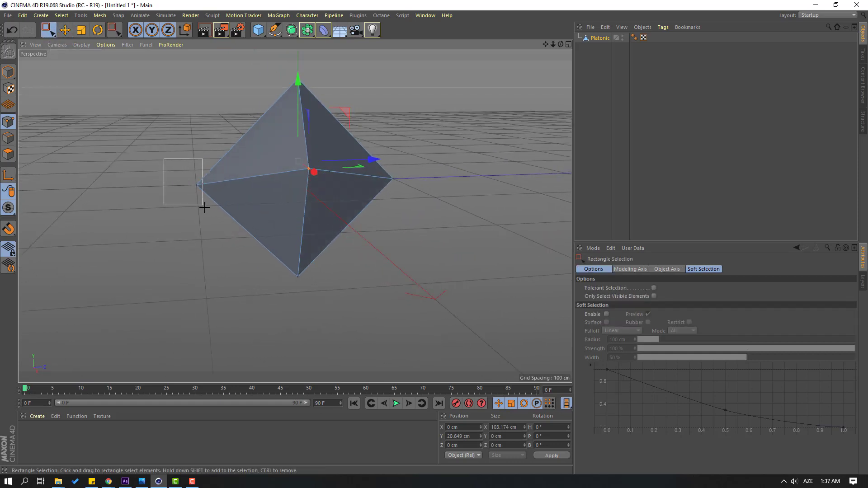
{"action": "left_click_drag", "start_coordinate": [294, 217], "coordinate": [434, 210], "text": "alt"}
{"action": "left_click_drag", "start_coordinate": [453, 172], "coordinate": [409, 228], "text": "shift"}
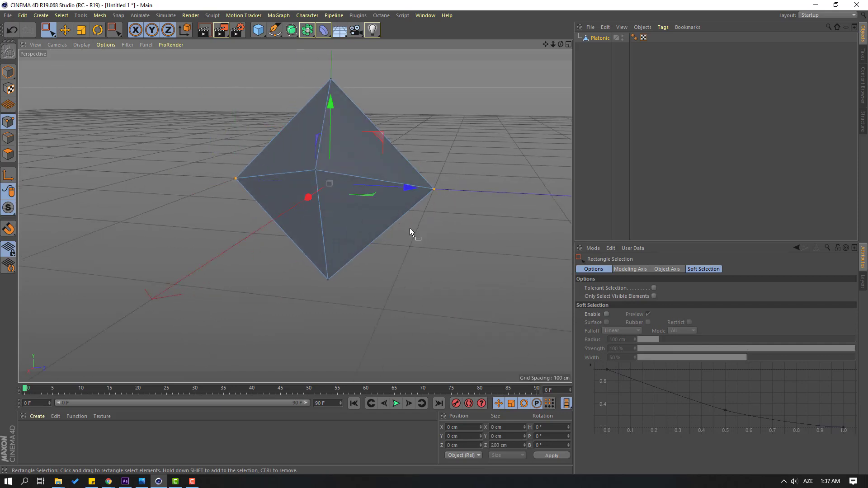
{"action": "left_click", "coordinate": [80, 33]}
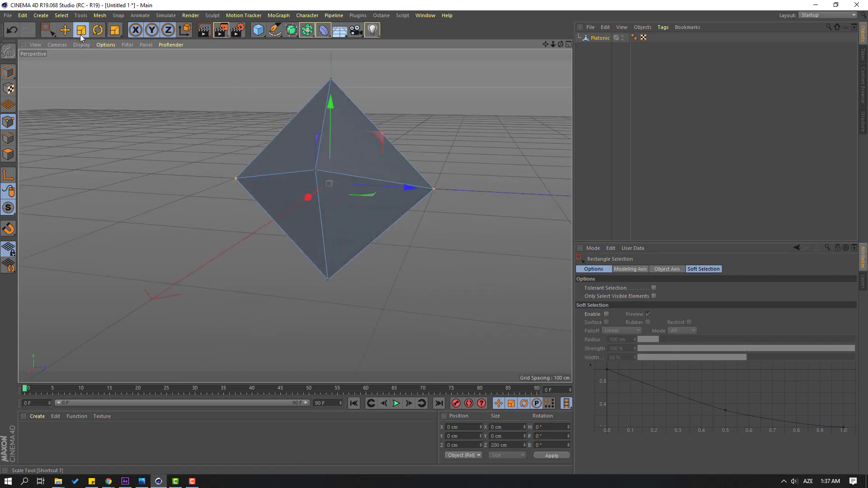
{"action": "left_click_drag", "start_coordinate": [240, 212], "coordinate": [370, 180], "text": "alt"}
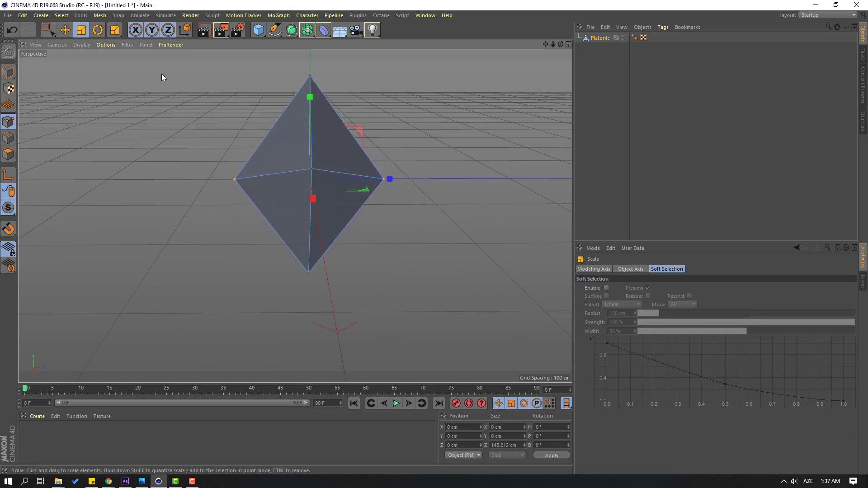
Step: Select the octahedron's bottom tip and move it upward
{"action": "left_click", "coordinate": [51, 32]}
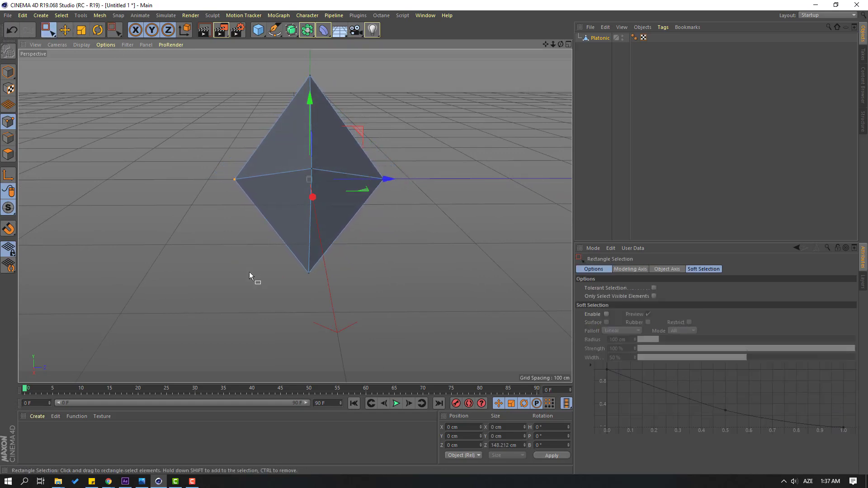
{"action": "left_click_drag", "start_coordinate": [268, 261], "coordinate": [341, 313]}
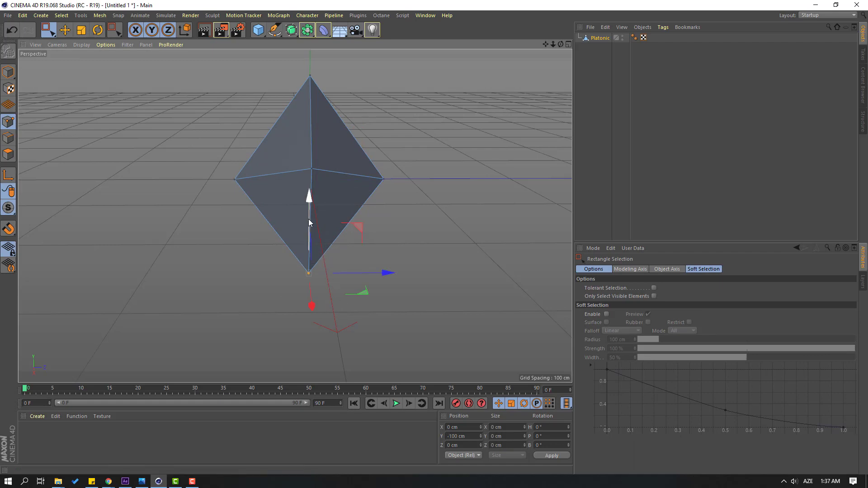
{"action": "left_click_drag", "start_coordinate": [308, 219], "coordinate": [313, 197]}
{"action": "left_click_drag", "start_coordinate": [245, 197], "coordinate": [342, 204], "text": "alt"}
Step: Raise the middle side corners slightly and narrow them to about 88 cm
{"action": "left_click_drag", "start_coordinate": [195, 166], "coordinate": [223, 195], "text": "shift"}
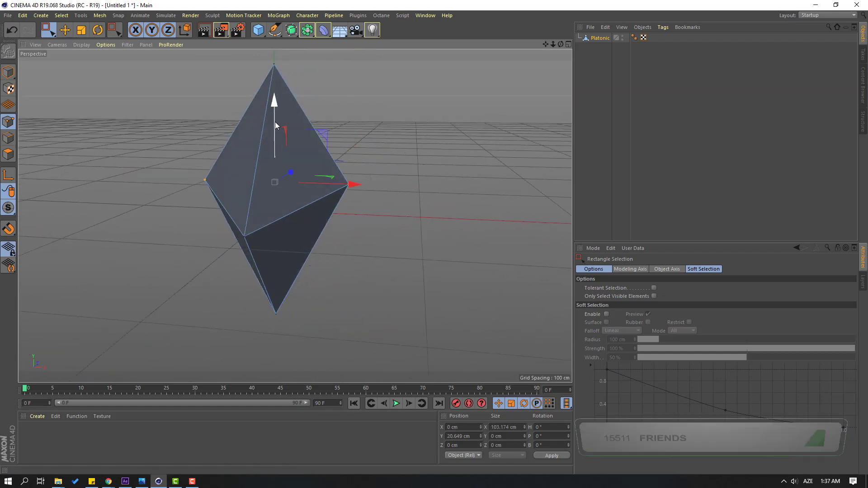
{"action": "mouse_move", "coordinate": [275, 124]}
{"action": "left_mouse_down"}
{"action": "mouse_move", "coordinate": [275, 102]}
{"action": "mouse_move", "coordinate": [274, 111]}
{"action": "left_mouse_up"}
{"action": "left_click_drag", "start_coordinate": [362, 169], "coordinate": [183, 169], "text": "alt"}
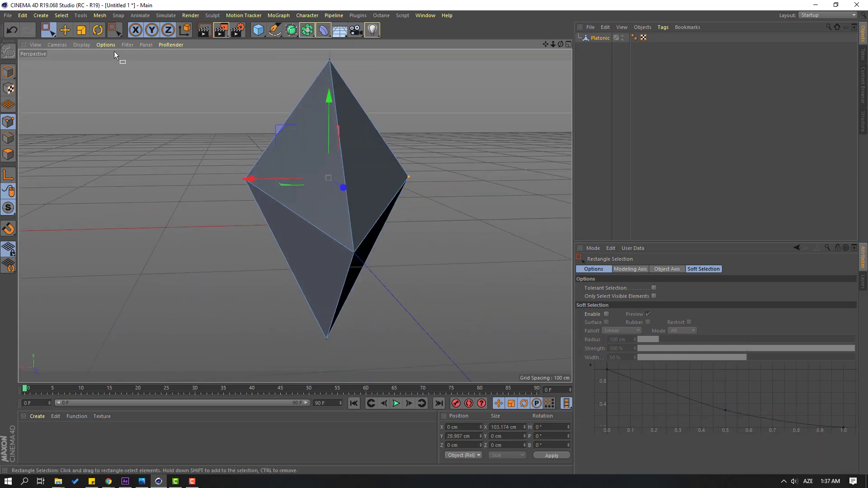
{"action": "left_click", "coordinate": [81, 33]}
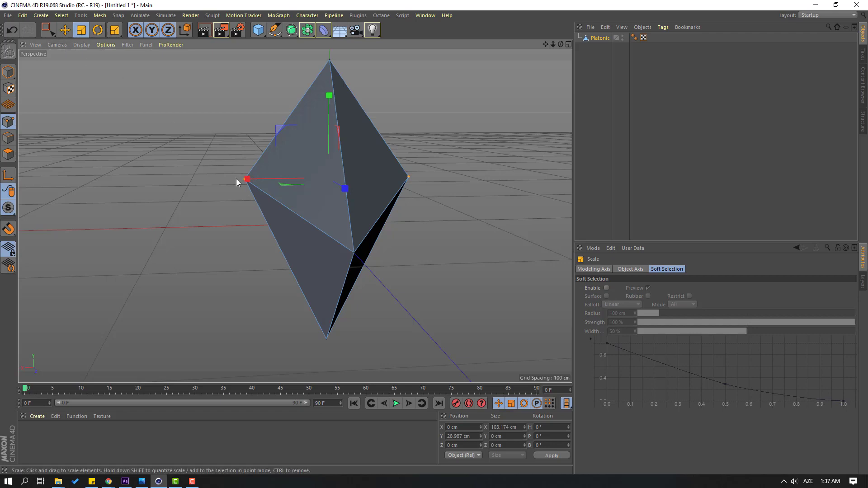
{"action": "left_click_drag", "start_coordinate": [248, 179], "coordinate": [258, 176]}
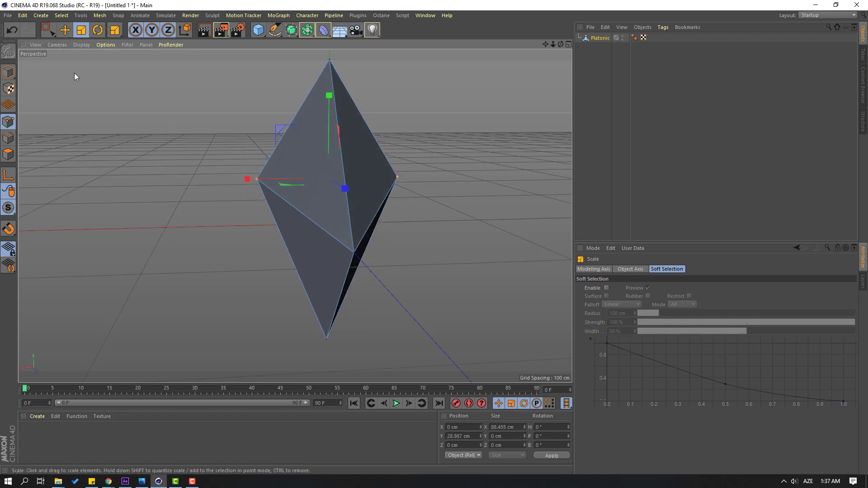
{"action": "left_click", "coordinate": [65, 30]}
{"action": "scroll", "coordinate": [201, 148], "scroll_direction": "down", "scroll_amount": 2}
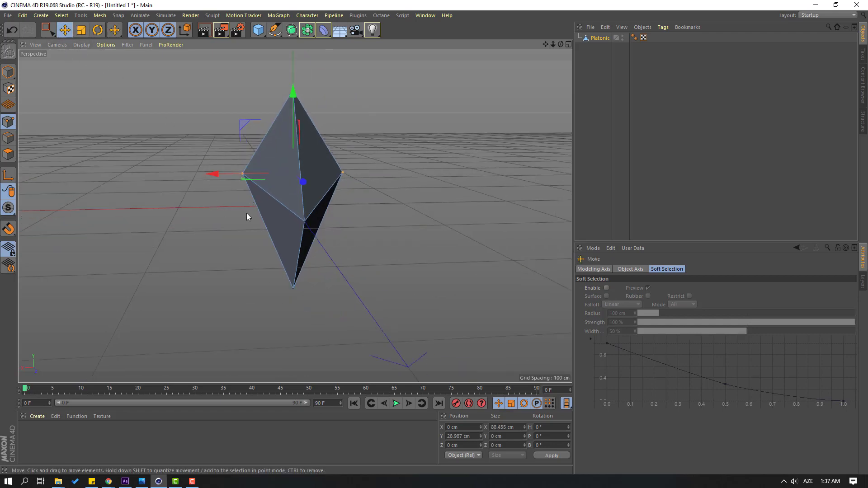
{"action": "left_click_drag", "start_coordinate": [248, 215], "coordinate": [197, 220], "text": "alt"}
{"action": "left_click", "coordinate": [195, 218]}
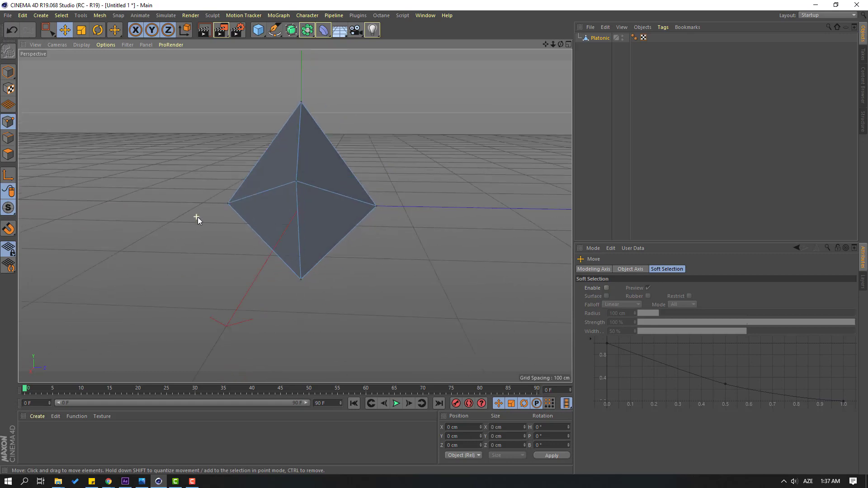
Step: In Model mode, lift the whole octahedron to Y 102.955 cm
{"action": "left_click", "coordinate": [12, 78]}
{"action": "left_click", "coordinate": [293, 147]}
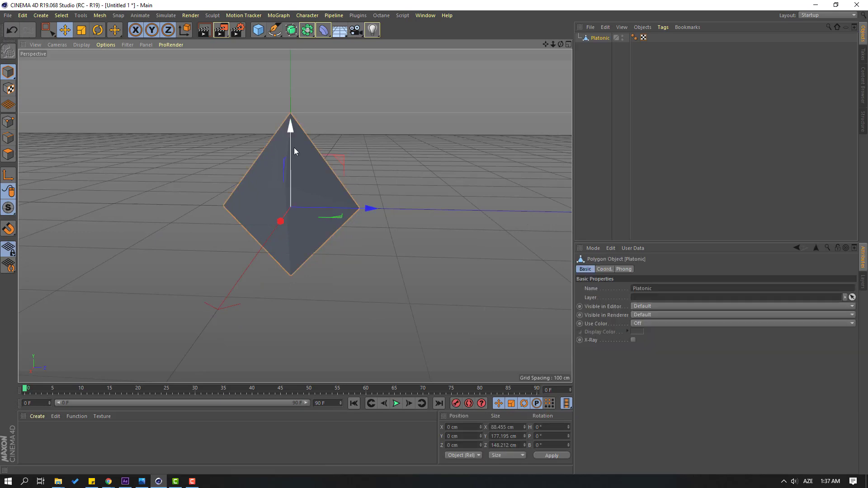
{"action": "left_click_drag", "start_coordinate": [293, 147], "coordinate": [293, 42]}
{"action": "middle_click_drag", "start_coordinate": [356, 131], "coordinate": [350, 186], "text": "alt"}
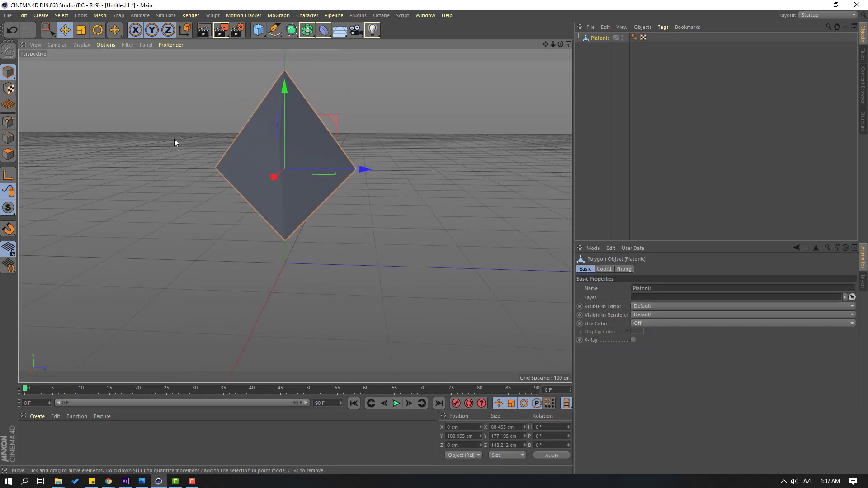
{"action": "left_click_drag", "start_coordinate": [174, 143], "coordinate": [261, 108], "text": "alt"}
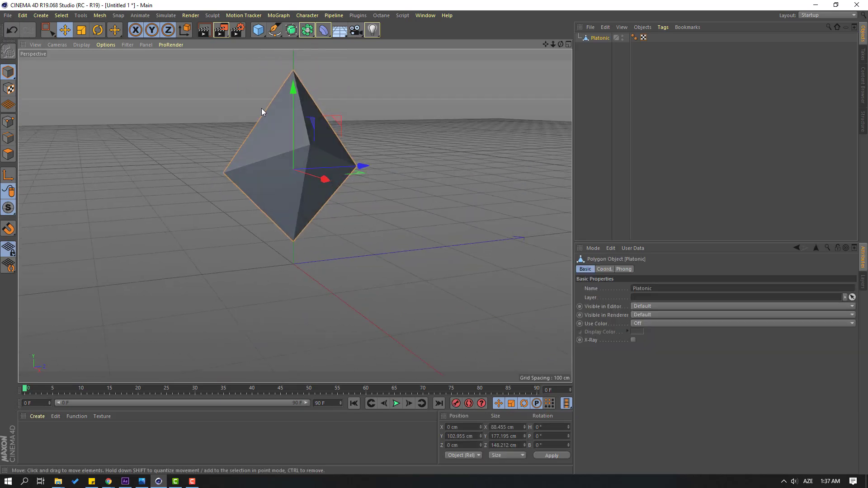
Step: Add a second Platonic set to Octa and lower it to Y -80.104 cm
{"action": "left_click", "coordinate": [262, 34]}
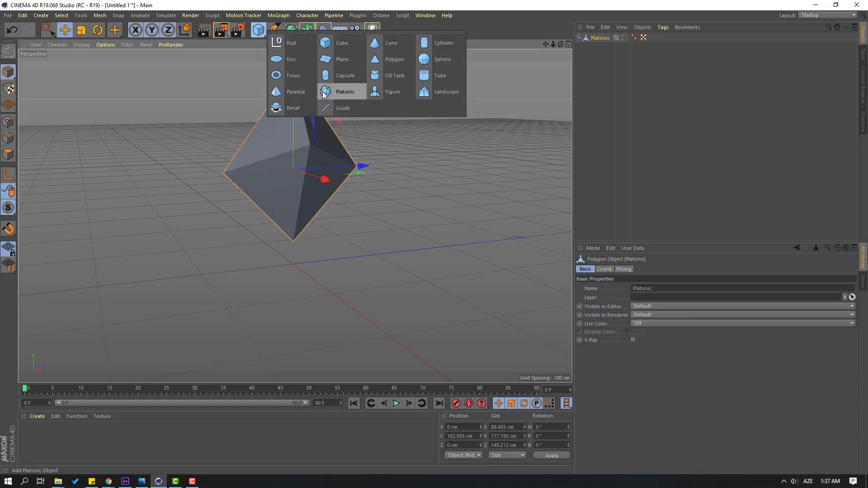
{"action": "left_click", "coordinate": [339, 93]}
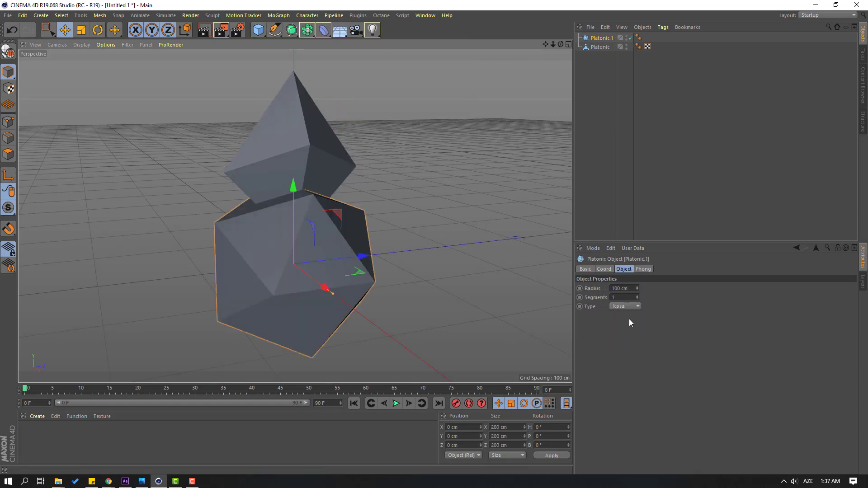
{"action": "left_click", "coordinate": [627, 307]}
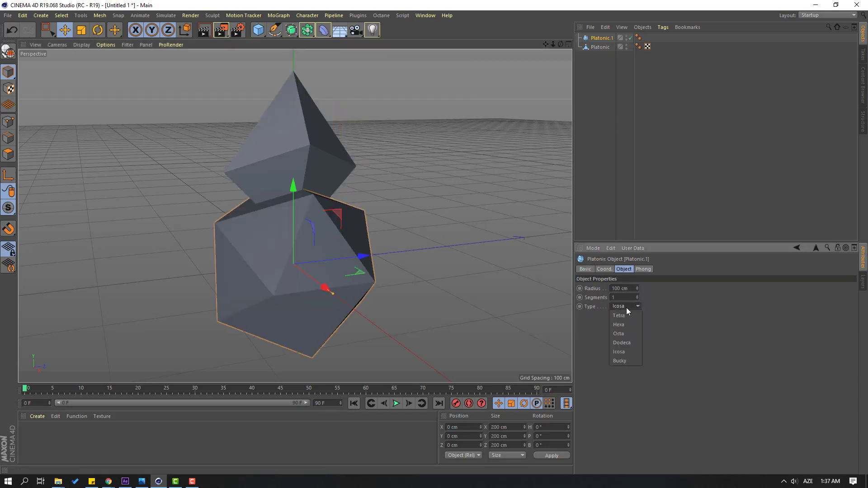
{"action": "left_click", "coordinate": [619, 333]}
{"action": "left_click_drag", "start_coordinate": [395, 246], "coordinate": [324, 284], "text": "alt"}
{"action": "middle_click_drag", "start_coordinate": [324, 284], "coordinate": [364, 196], "text": "alt"}
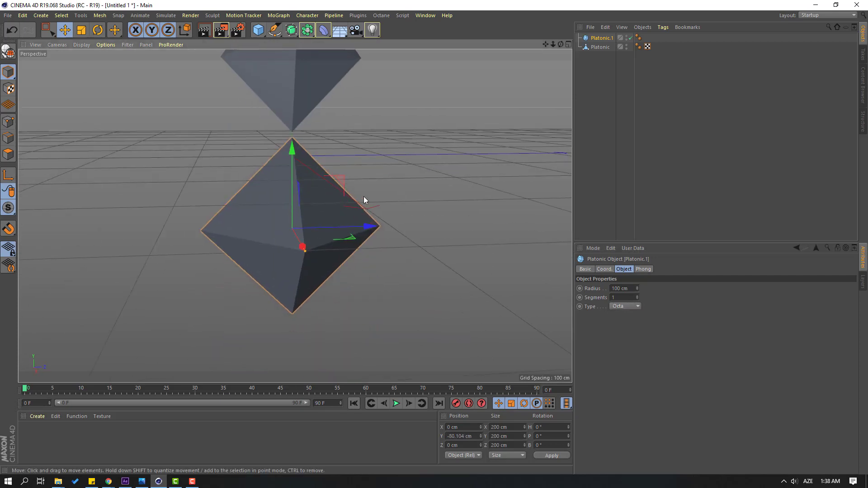
{"action": "right_click_drag", "start_coordinate": [365, 199], "coordinate": [380, 190], "text": "alt"}
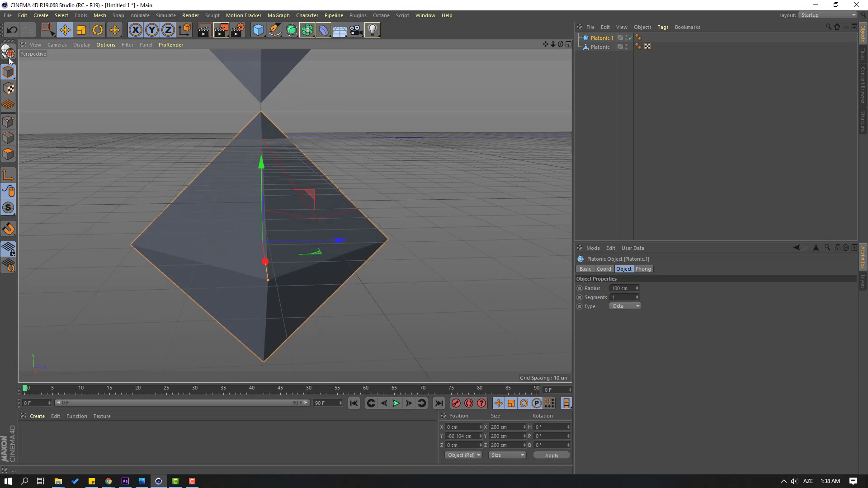
Step: Make the lower octahedron editable and enter Points mode with rectangle selection
{"action": "left_click", "coordinate": [8, 56]}
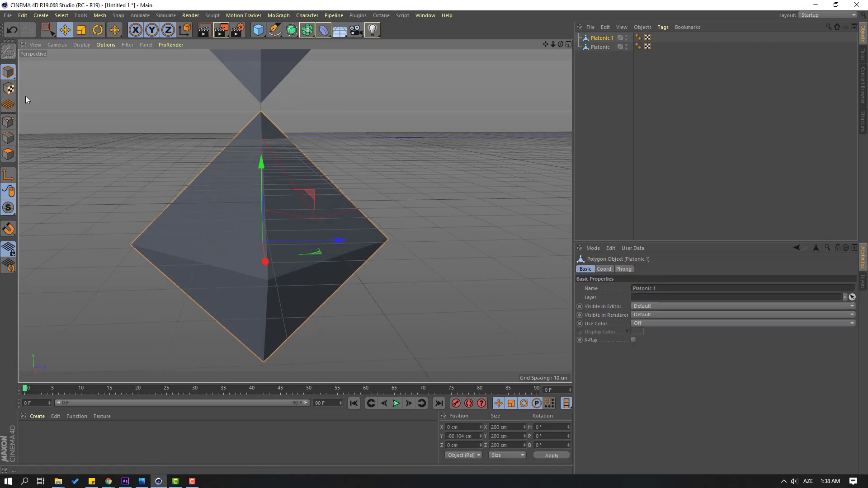
{"action": "left_click", "coordinate": [48, 31]}
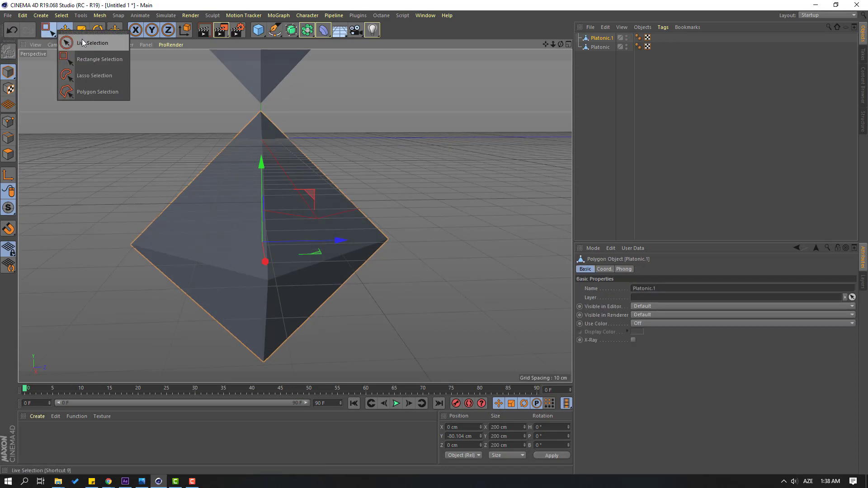
{"action": "left_click", "coordinate": [100, 60]}
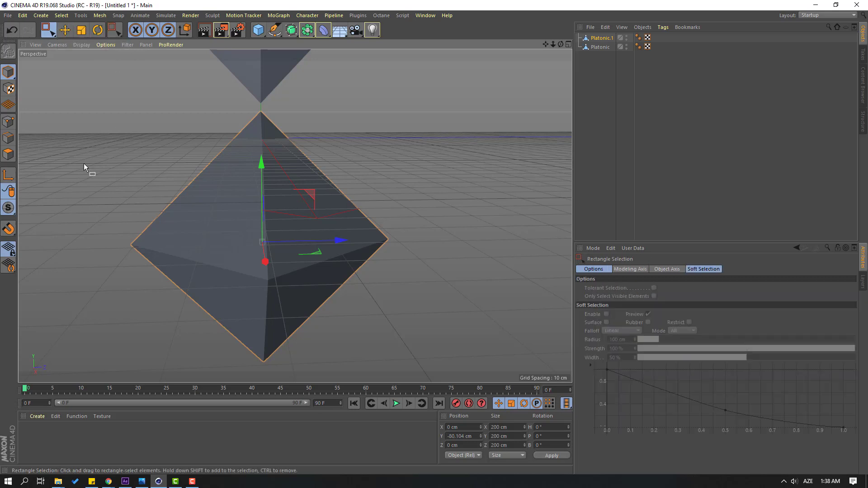
{"action": "left_click", "coordinate": [8, 121]}
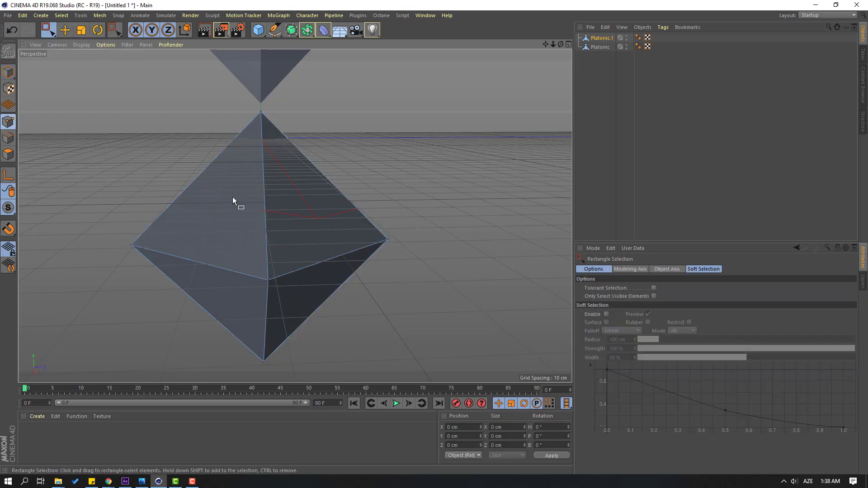
Step: Pull the top point down toward the middle, then select both side corner points
{"action": "left_click_drag", "start_coordinate": [228, 107], "coordinate": [289, 123]}
{"action": "left_click_drag", "start_coordinate": [262, 73], "coordinate": [261, 181]}
{"action": "left_click_drag", "start_coordinate": [261, 181], "coordinate": [307, 281], "text": "alt"}
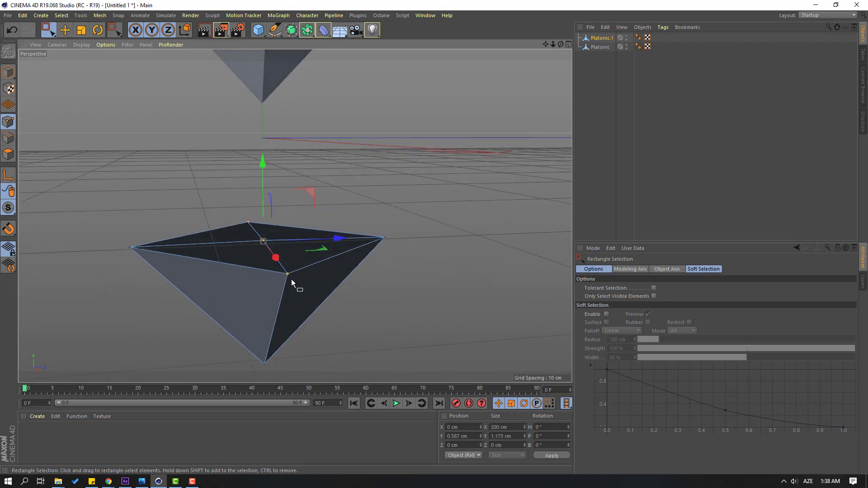
{"action": "left_click_drag", "start_coordinate": [262, 172], "coordinate": [245, 220]}
{"action": "left_click_drag", "start_coordinate": [308, 242], "coordinate": [321, 281], "text": "alt"}
{"action": "left_click", "coordinate": [395, 249]}
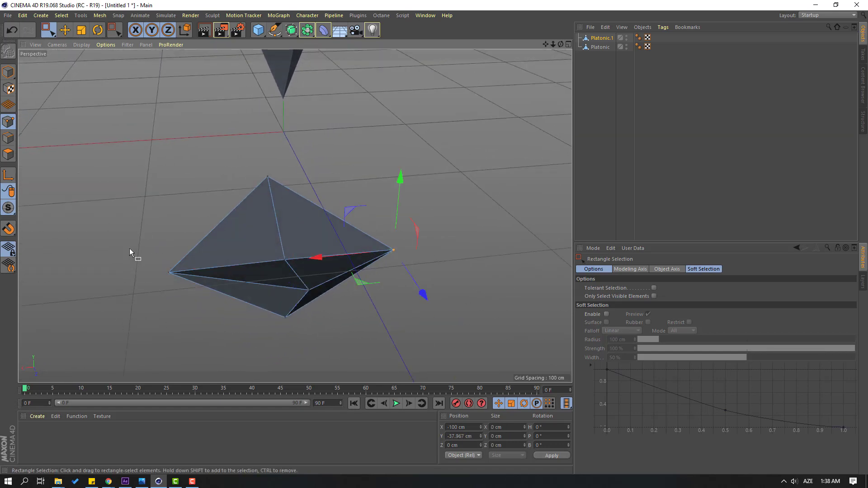
{"action": "left_click_drag", "start_coordinate": [129, 251], "coordinate": [248, 267], "text": "shift"}
Step: Scale the side corners inward, then lower the centre points to Y -49.922 cm for a V notch
{"action": "left_click", "coordinate": [83, 31]}
{"action": "left_click_drag", "start_coordinate": [179, 277], "coordinate": [285, 257], "text": "alt"}
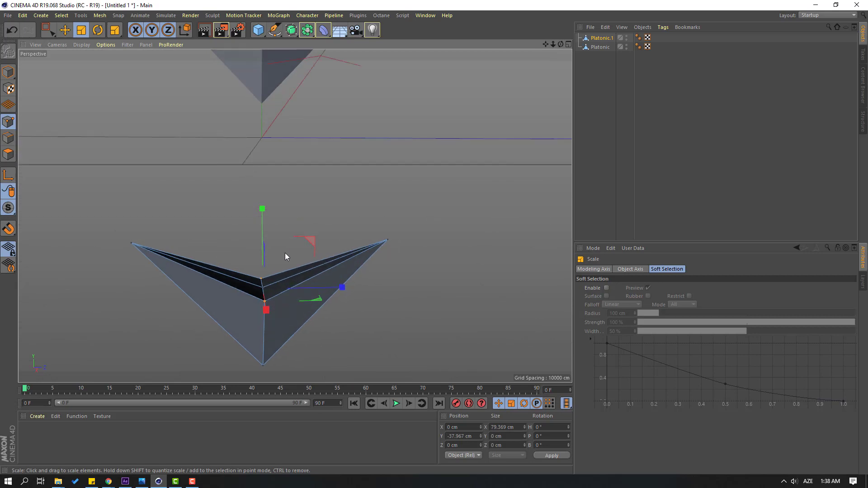
{"action": "left_click", "coordinate": [112, 130]}
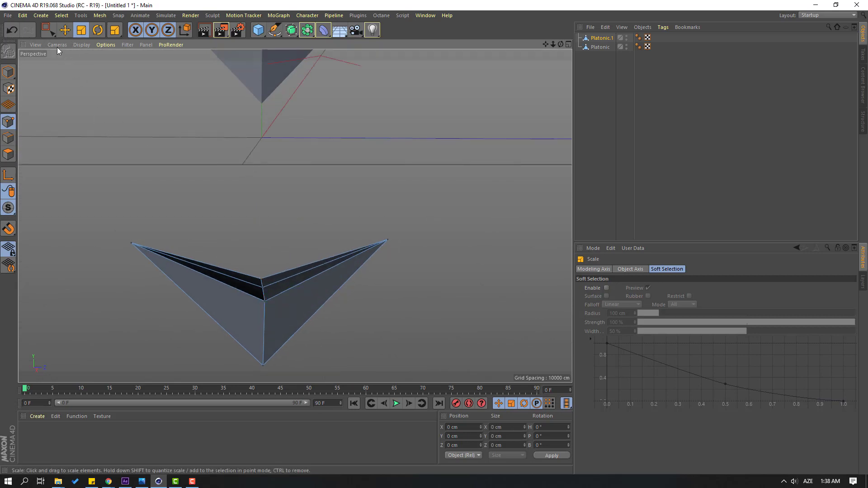
{"action": "left_click", "coordinate": [50, 33]}
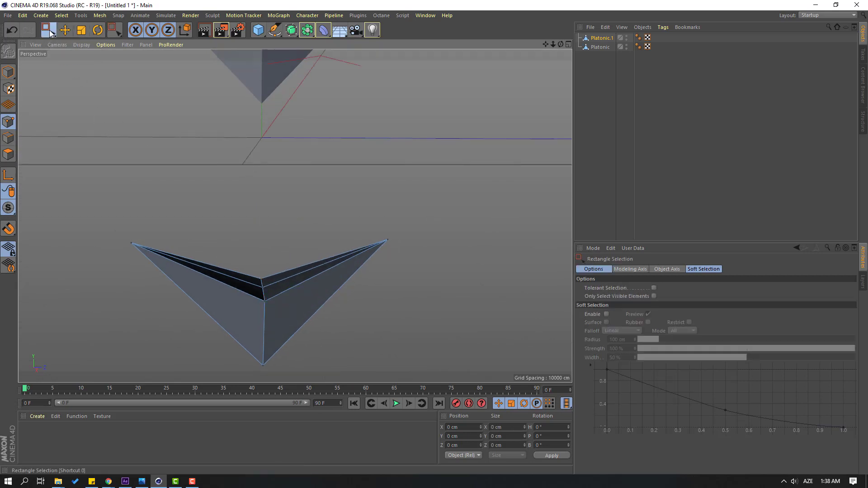
{"action": "left_click_drag", "start_coordinate": [242, 250], "coordinate": [267, 303]}
{"action": "left_click_drag", "start_coordinate": [261, 221], "coordinate": [257, 240]}
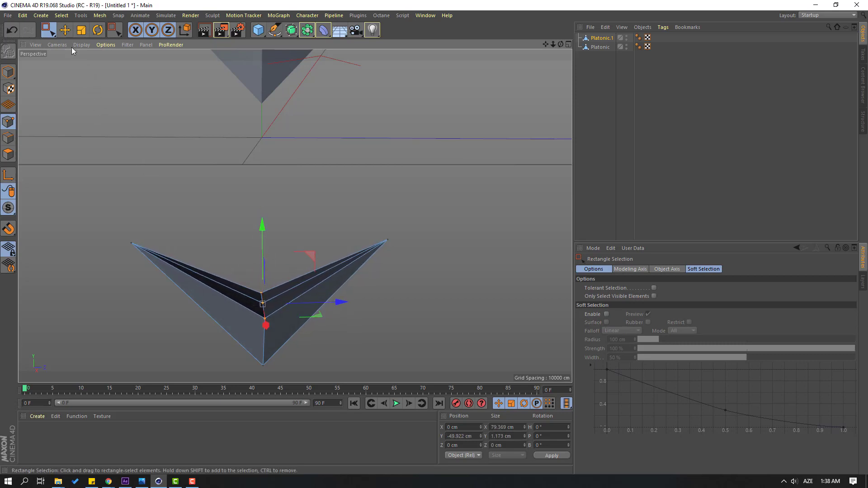
Step: Raise the chevron up under the upper octahedron and shrink it uniformly
{"action": "key", "text": "e"}
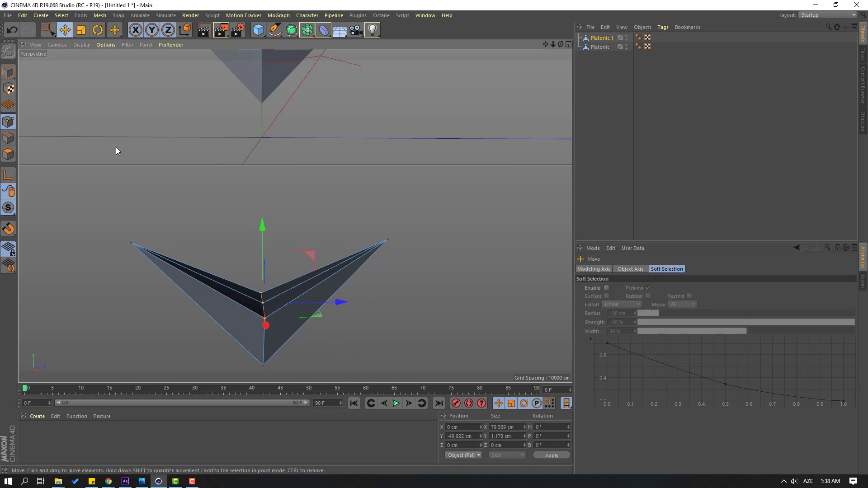
{"action": "left_click", "coordinate": [7, 76]}
{"action": "left_click_drag", "start_coordinate": [269, 194], "coordinate": [257, 63]}
{"action": "key", "text": "h"}
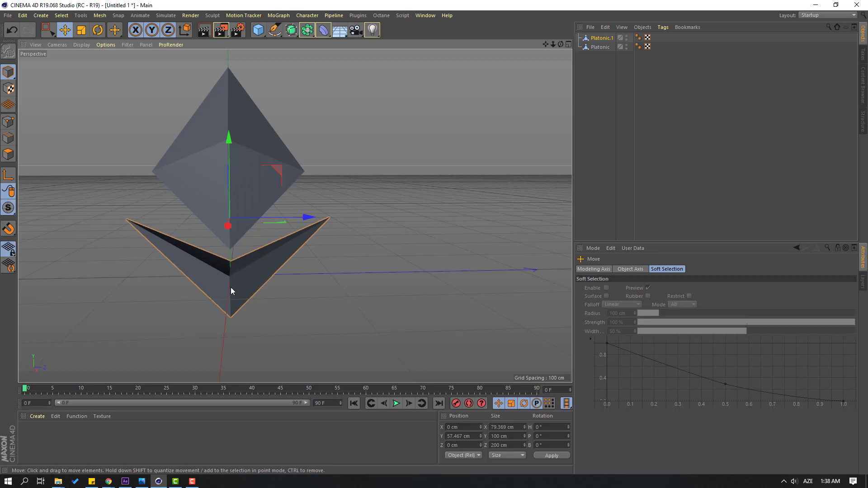
{"action": "left_click", "coordinate": [81, 30]}
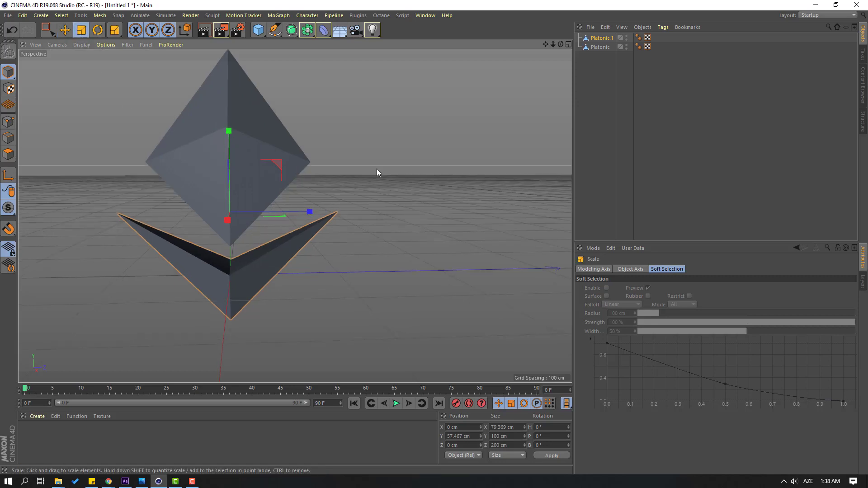
{"action": "left_click_drag", "start_coordinate": [377, 172], "coordinate": [337, 233]}
Step: Narrow the chevron along X to about 40 cm wide
{"action": "key", "text": "e"}
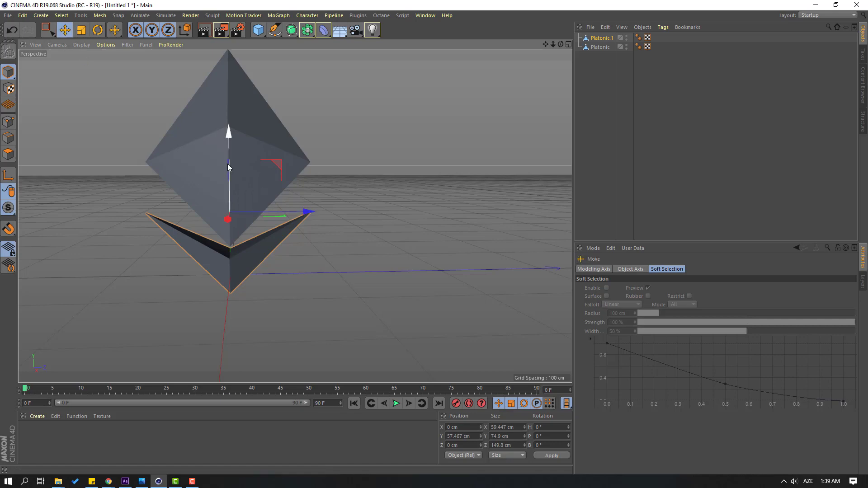
{"action": "left_click", "coordinate": [381, 195]}
{"action": "left_click_drag", "start_coordinate": [381, 195], "coordinate": [257, 278], "text": "alt"}
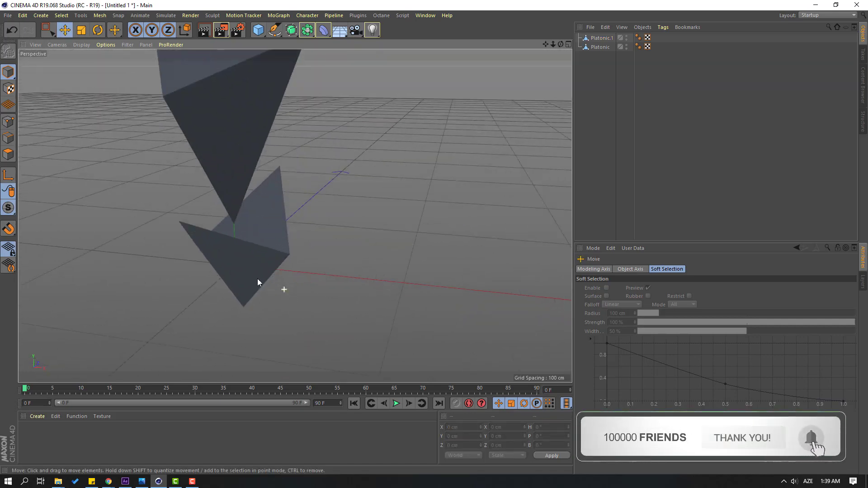
{"action": "left_click", "coordinate": [257, 282]}
{"action": "left_click_drag", "start_coordinate": [310, 262], "coordinate": [310, 297], "text": "alt"}
{"action": "key", "text": "t"}
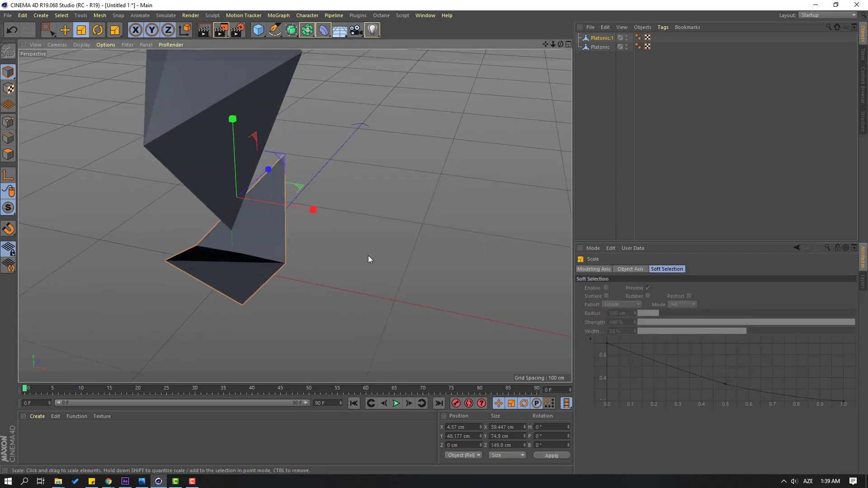
{"action": "left_click_drag", "start_coordinate": [314, 209], "coordinate": [289, 206]}
{"action": "left_click_drag", "start_coordinate": [290, 207], "coordinate": [316, 212], "text": "alt"}
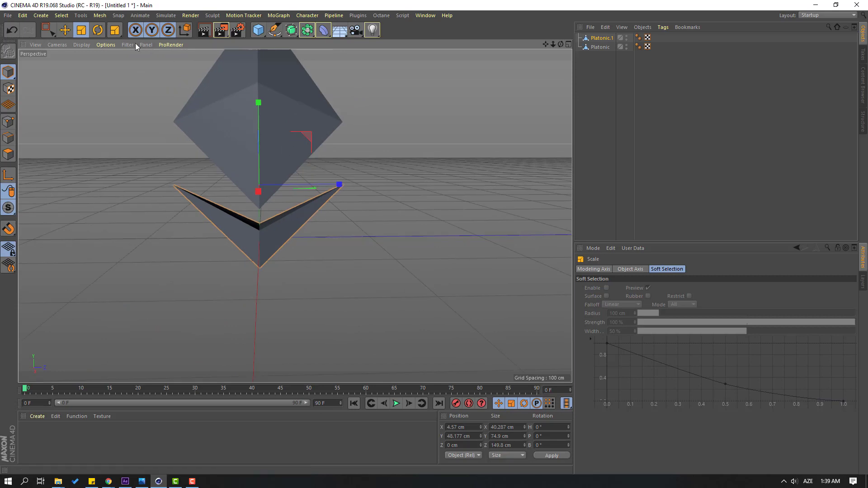
{"action": "left_click_drag", "start_coordinate": [271, 85], "coordinate": [563, 127], "text": "alt"}
Step: Select both Platonic objects and lift them together to Y 212.411 cm
{"action": "key", "text": "e"}
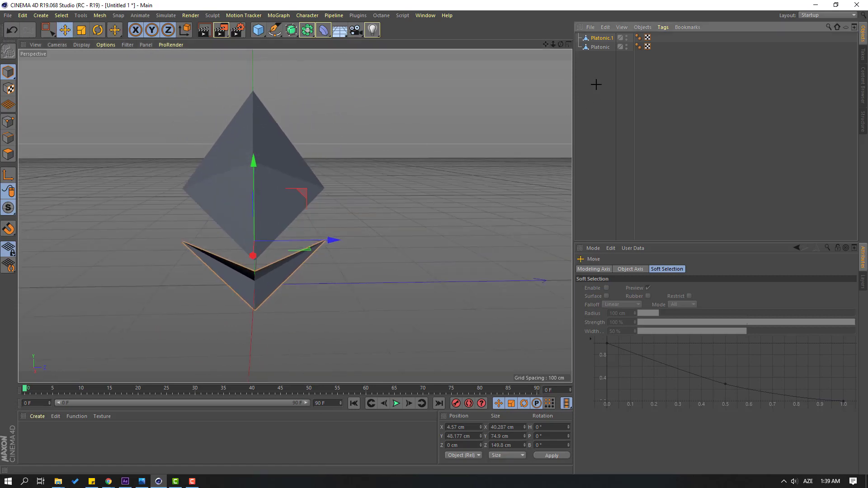
{"action": "left_click", "coordinate": [596, 85]}
{"action": "left_click", "coordinate": [600, 47]}
{"action": "left_click", "coordinate": [601, 38], "text": "ctrl"}
{"action": "scroll", "coordinate": [277, 158], "scroll_direction": "down", "scroll_amount": 2}
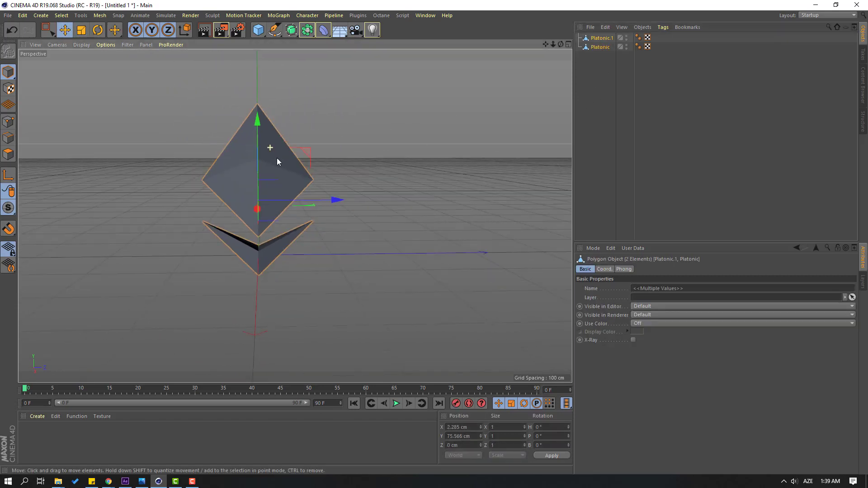
{"action": "left_click_drag", "start_coordinate": [256, 168], "coordinate": [247, 86]}
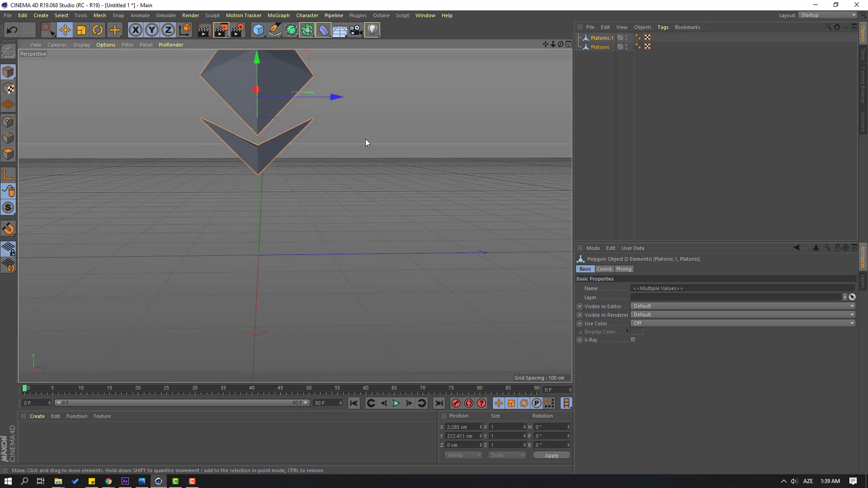
{"action": "middle_click_drag", "start_coordinate": [365, 139], "coordinate": [310, 204], "text": "alt"}
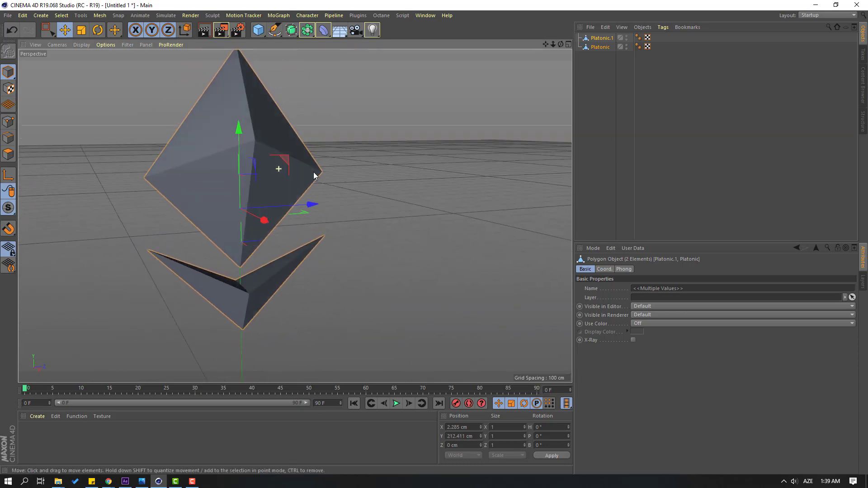